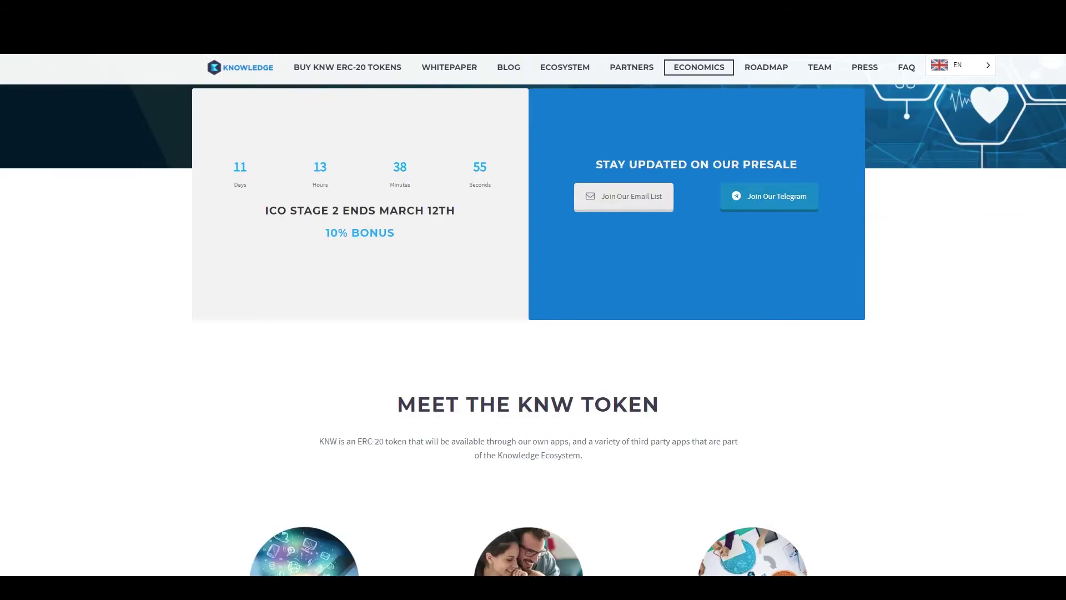
{"action": "scroll", "coordinate": [533, 333], "scroll_direction": "down", "scroll_amount": 5}
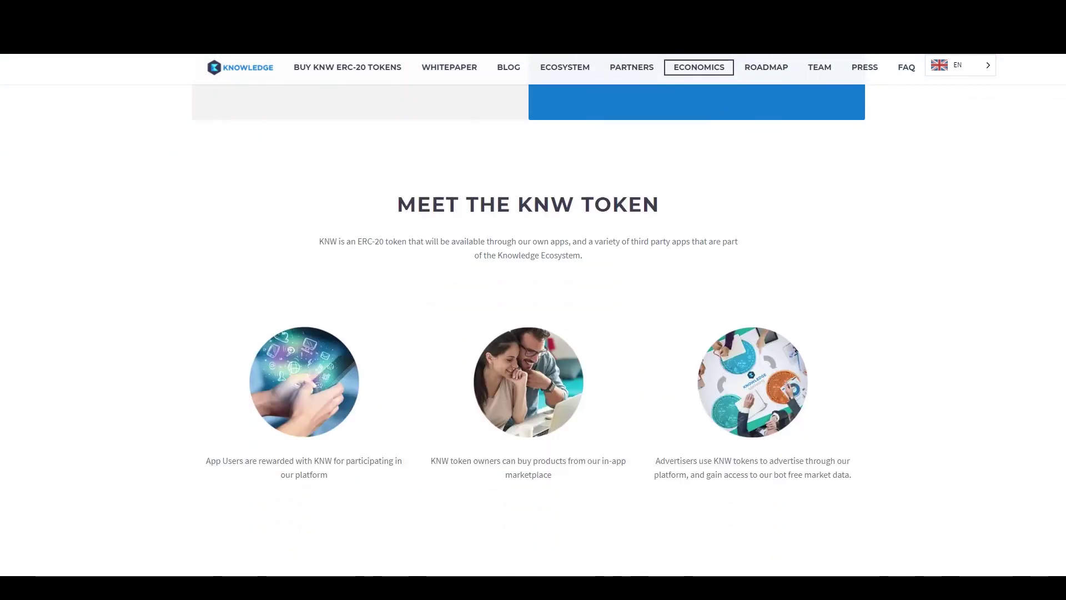
{"action": "scroll", "coordinate": [533, 334], "scroll_direction": "down", "scroll_amount": 10}
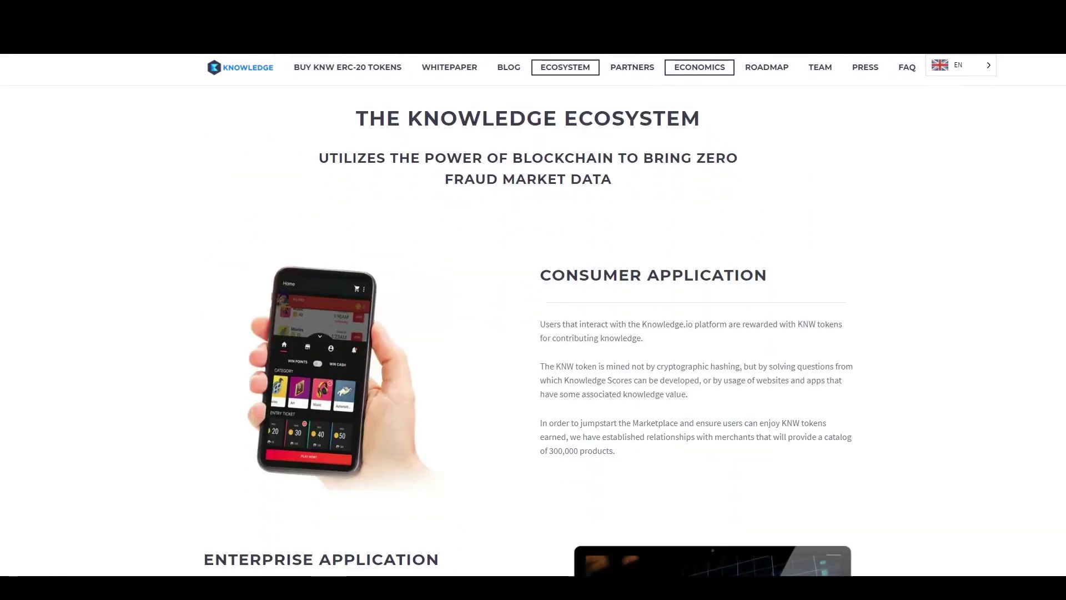
{"action": "scroll", "coordinate": [533, 333], "scroll_direction": "down", "scroll_amount": 3}
{"action": "scroll", "coordinate": [534, 333], "scroll_direction": "down", "scroll_amount": 3}
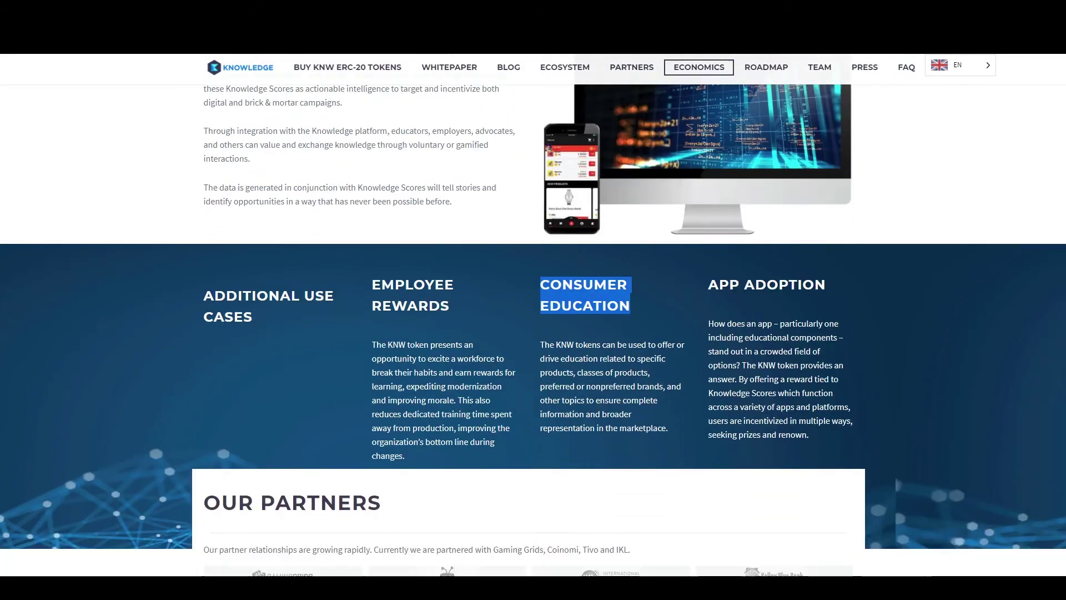
{"action": "scroll", "coordinate": [533, 333], "scroll_direction": "down", "scroll_amount": 2}
{"action": "scroll", "coordinate": [533, 333], "scroll_direction": "down", "scroll_amount": 4}
{"action": "scroll", "coordinate": [533, 333], "scroll_direction": "down", "scroll_amount": 3}
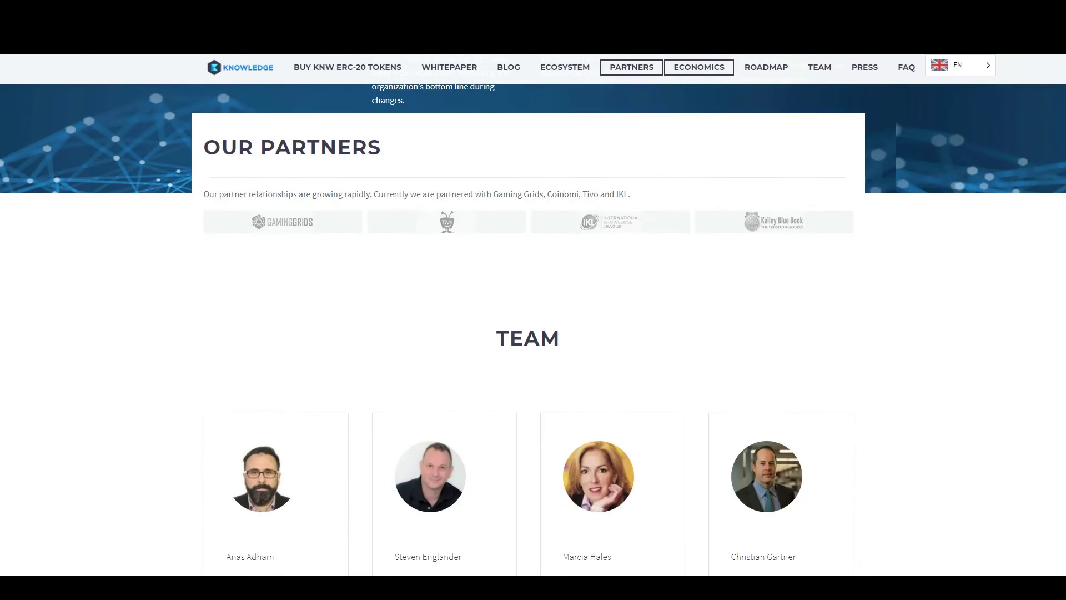
{"action": "scroll", "coordinate": [533, 333], "scroll_direction": "down", "scroll_amount": 3}
{"action": "scroll", "coordinate": [532, 334], "scroll_direction": "down", "scroll_amount": 3}
{"action": "scroll", "coordinate": [533, 333], "scroll_direction": "down", "scroll_amount": 3}
{"action": "scroll", "coordinate": [533, 334], "scroll_direction": "down", "scroll_amount": 3}
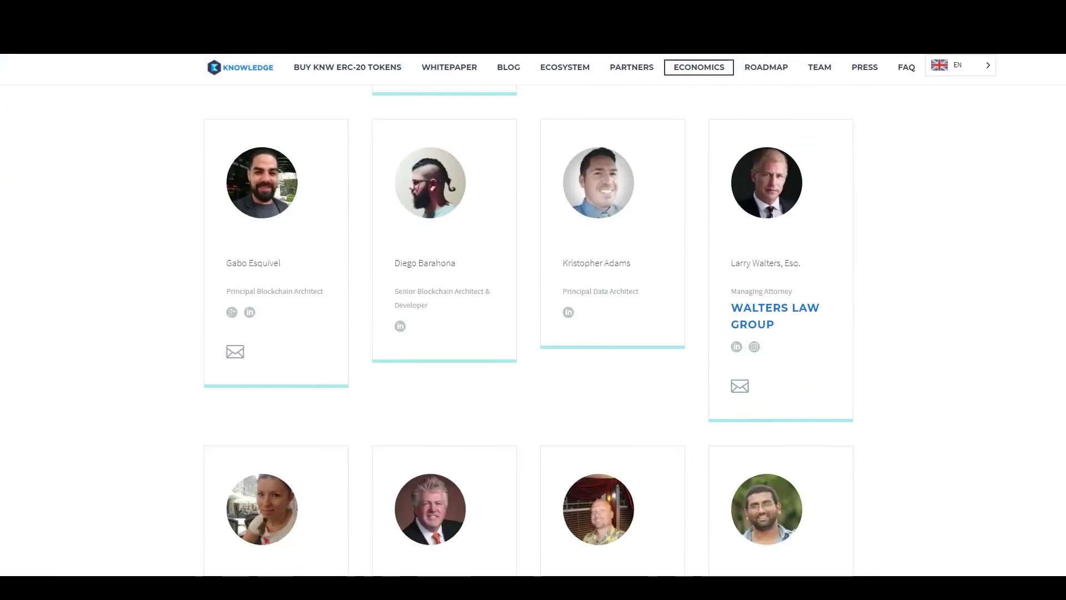
{"action": "scroll", "coordinate": [533, 333], "scroll_direction": "down", "scroll_amount": 3}
{"action": "scroll", "coordinate": [533, 333], "scroll_direction": "down", "scroll_amount": 3}
{"action": "scroll", "coordinate": [533, 333], "scroll_direction": "down", "scroll_amount": 3}
{"action": "scroll", "coordinate": [533, 333], "scroll_direction": "down", "scroll_amount": 3}
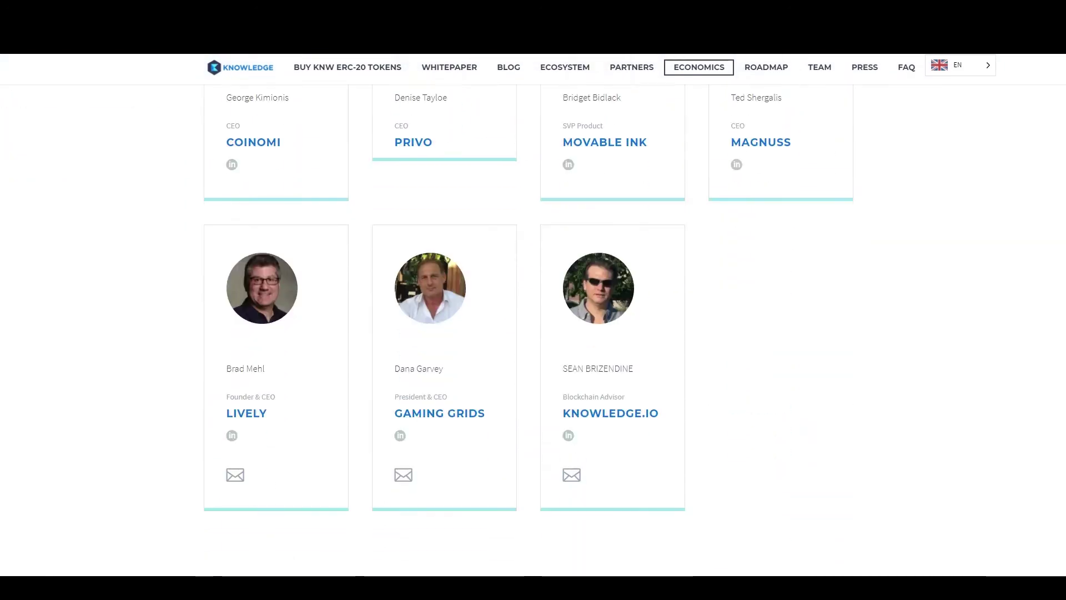
{"action": "scroll", "coordinate": [533, 333], "scroll_direction": "down", "scroll_amount": 3}
{"action": "scroll", "coordinate": [533, 333], "scroll_direction": "down", "scroll_amount": 3}
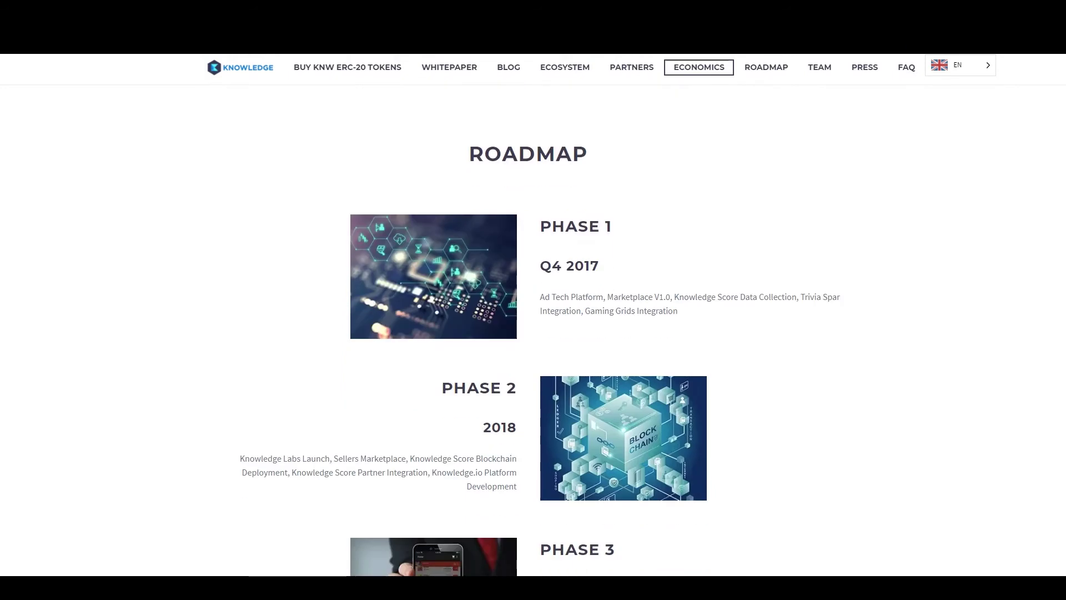
{"action": "scroll", "coordinate": [532, 333], "scroll_direction": "down", "scroll_amount": 1}
{"action": "scroll", "coordinate": [534, 334], "scroll_direction": "down", "scroll_amount": 1}
{"action": "scroll", "coordinate": [533, 334], "scroll_direction": "down", "scroll_amount": 1}
{"action": "scroll", "coordinate": [533, 333], "scroll_direction": "down", "scroll_amount": 1}
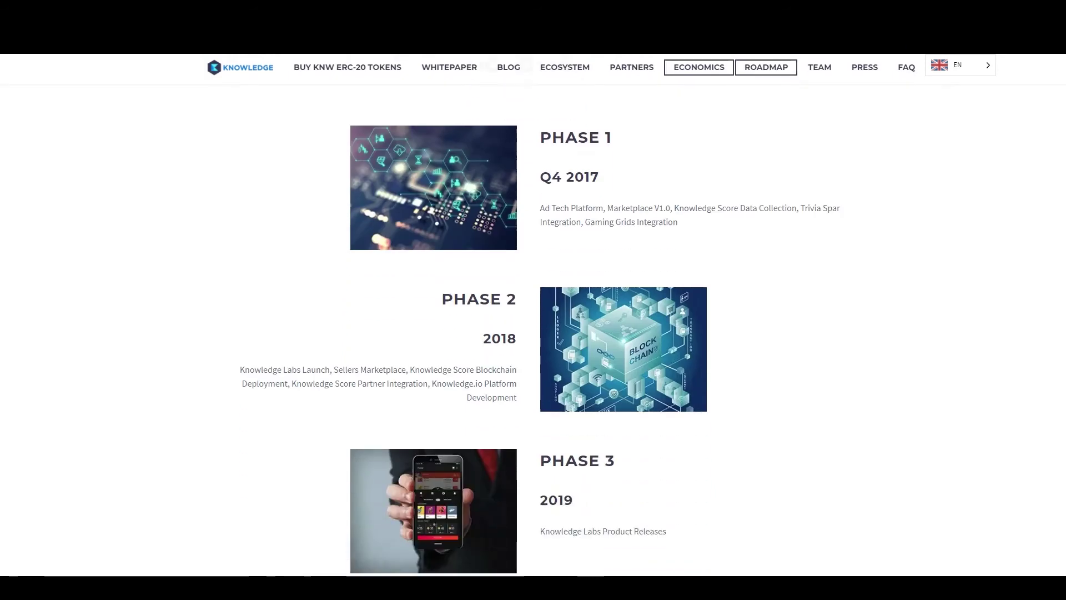
{"action": "scroll", "coordinate": [533, 333], "scroll_direction": "down", "scroll_amount": 2}
{"action": "scroll", "coordinate": [533, 333], "scroll_direction": "down", "scroll_amount": 2}
{"action": "scroll", "coordinate": [533, 333], "scroll_direction": "down", "scroll_amount": 1}
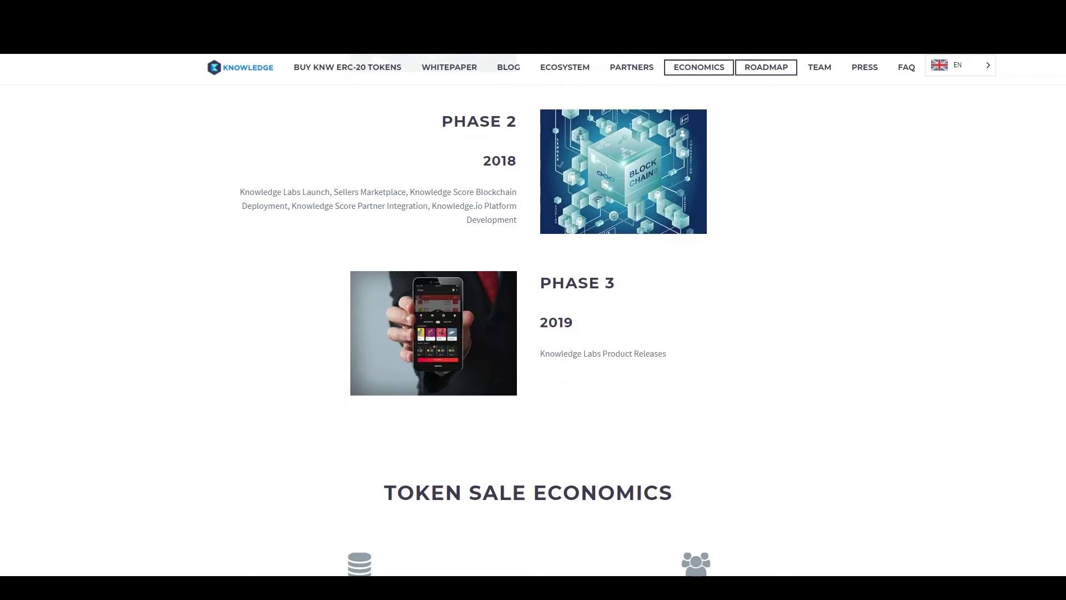
{"action": "scroll", "coordinate": [533, 333], "scroll_direction": "down", "scroll_amount": 1}
{"action": "scroll", "coordinate": [533, 334], "scroll_direction": "down", "scroll_amount": 1}
{"action": "scroll", "coordinate": [533, 333], "scroll_direction": "down", "scroll_amount": 1}
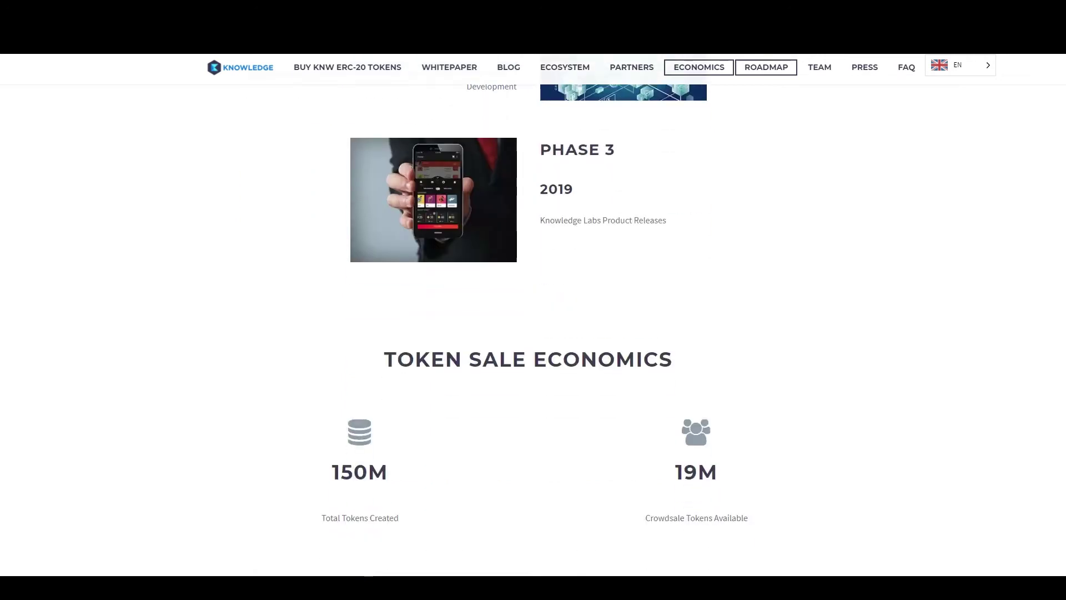
{"action": "scroll", "coordinate": [533, 334], "scroll_direction": "down", "scroll_amount": 1}
{"action": "scroll", "coordinate": [533, 333], "scroll_direction": "down", "scroll_amount": 1}
{"action": "scroll", "coordinate": [533, 333], "scroll_direction": "down", "scroll_amount": 1}
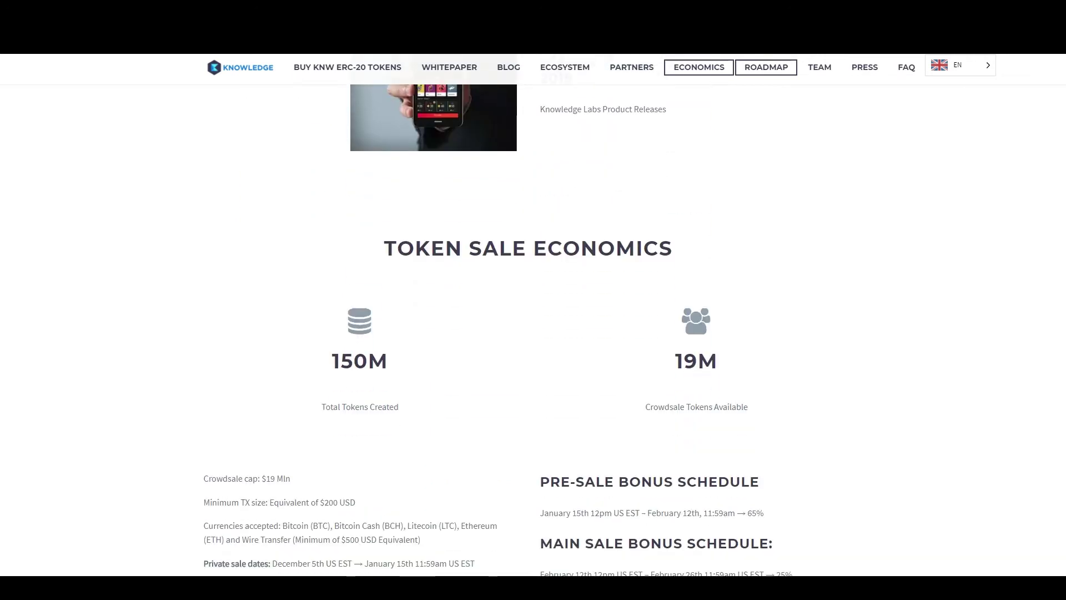
{"action": "scroll", "coordinate": [534, 334], "scroll_direction": "down", "scroll_amount": 1}
{"action": "scroll", "coordinate": [534, 333], "scroll_direction": "down", "scroll_amount": 1}
{"action": "scroll", "coordinate": [532, 333], "scroll_direction": "down", "scroll_amount": 1}
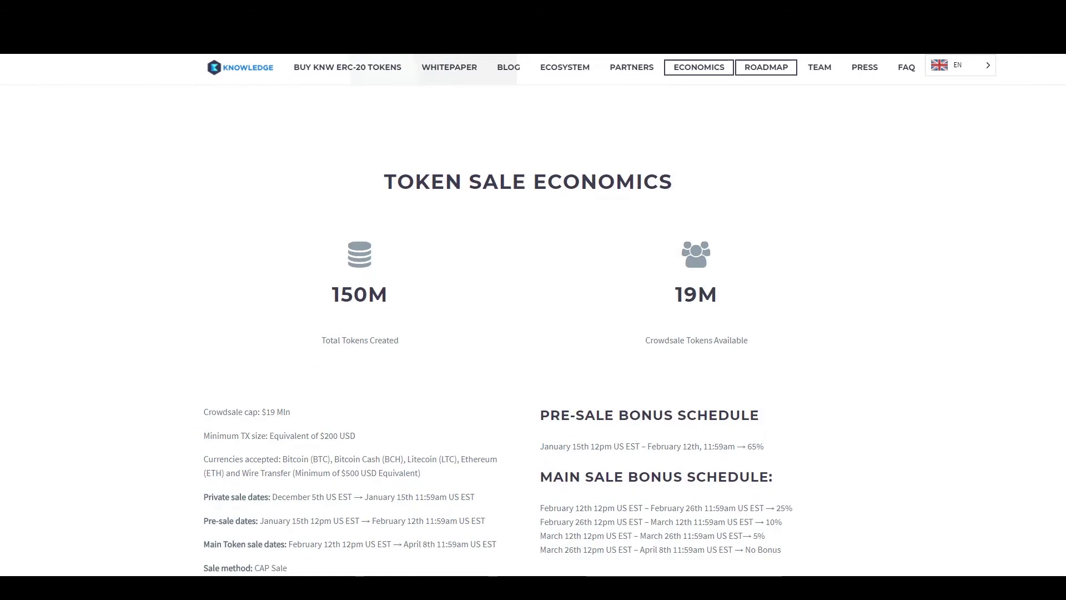
{"action": "scroll", "coordinate": [534, 333], "scroll_direction": "down", "scroll_amount": 1}
{"action": "scroll", "coordinate": [533, 333], "scroll_direction": "down", "scroll_amount": 1}
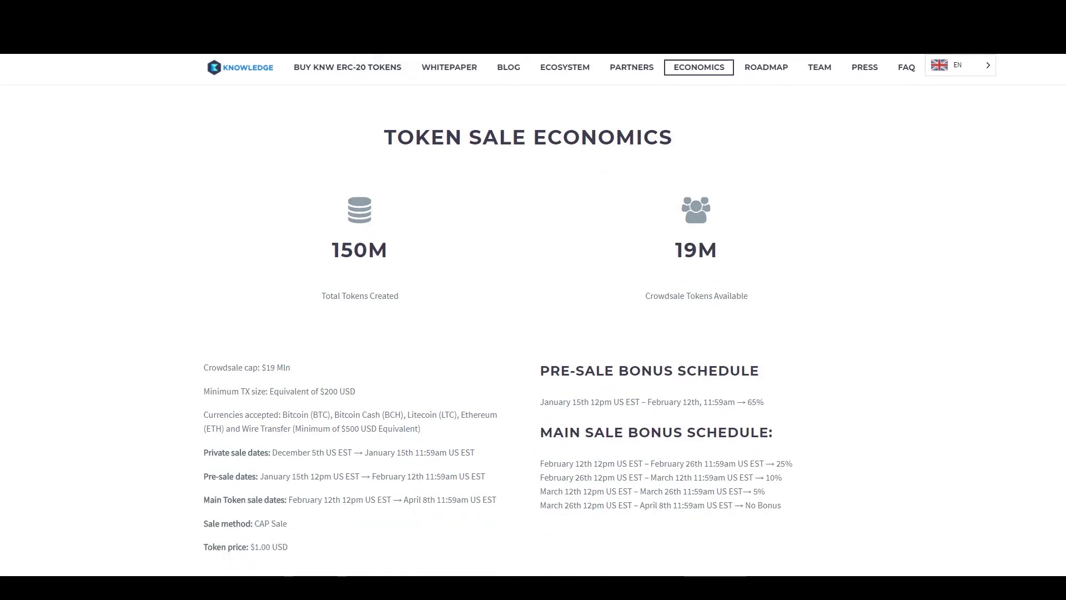
{"action": "scroll", "coordinate": [533, 334], "scroll_direction": "down", "scroll_amount": 1}
{"action": "scroll", "coordinate": [533, 333], "scroll_direction": "down", "scroll_amount": 1}
{"action": "scroll", "coordinate": [534, 333], "scroll_direction": "down", "scroll_amount": 1}
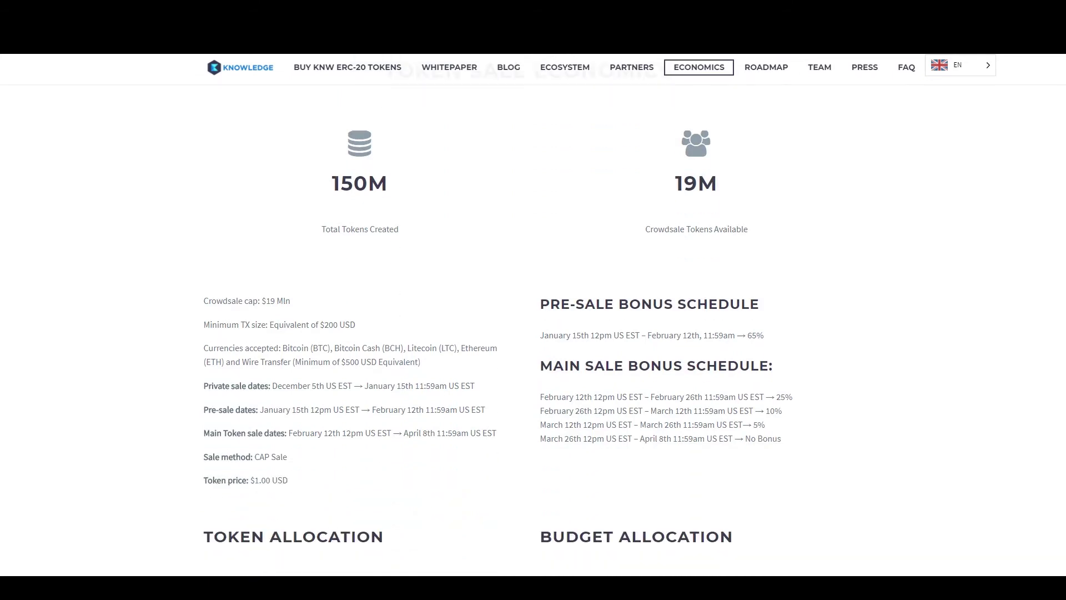
{"action": "scroll", "coordinate": [534, 334], "scroll_direction": "down", "scroll_amount": 1}
{"action": "scroll", "coordinate": [534, 333], "scroll_direction": "down", "scroll_amount": 1}
{"action": "scroll", "coordinate": [533, 334], "scroll_direction": "down", "scroll_amount": 1}
{"action": "scroll", "coordinate": [533, 333], "scroll_direction": "down", "scroll_amount": 1}
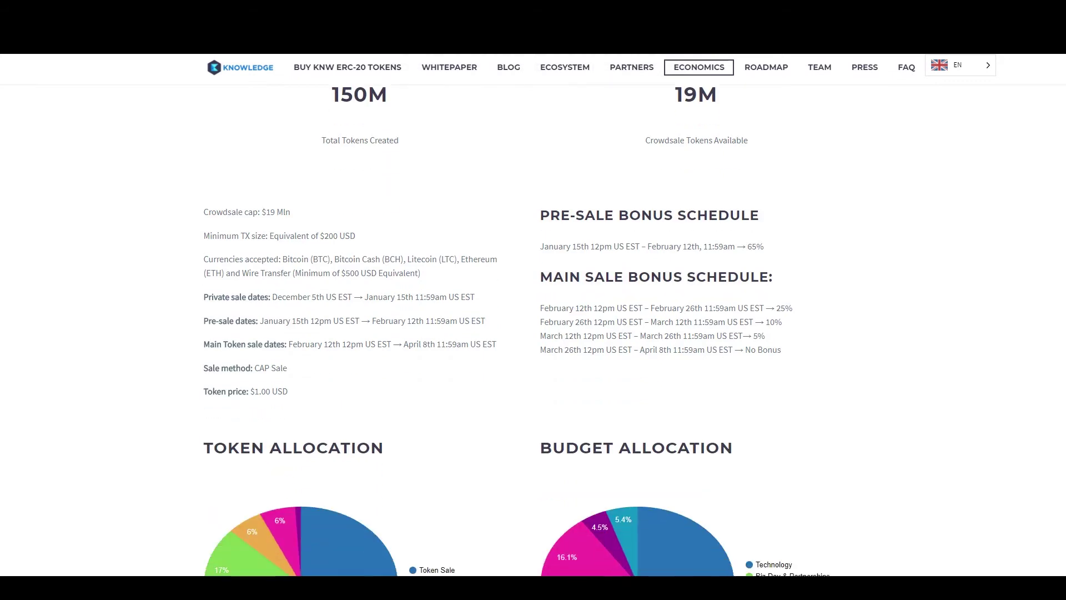
{"action": "scroll", "coordinate": [534, 333], "scroll_direction": "down", "scroll_amount": 1}
{"action": "scroll", "coordinate": [532, 333], "scroll_direction": "down", "scroll_amount": 3}
{"action": "scroll", "coordinate": [533, 334], "scroll_direction": "down", "scroll_amount": 2}
{"action": "scroll", "coordinate": [533, 333], "scroll_direction": "down", "scroll_amount": 3}
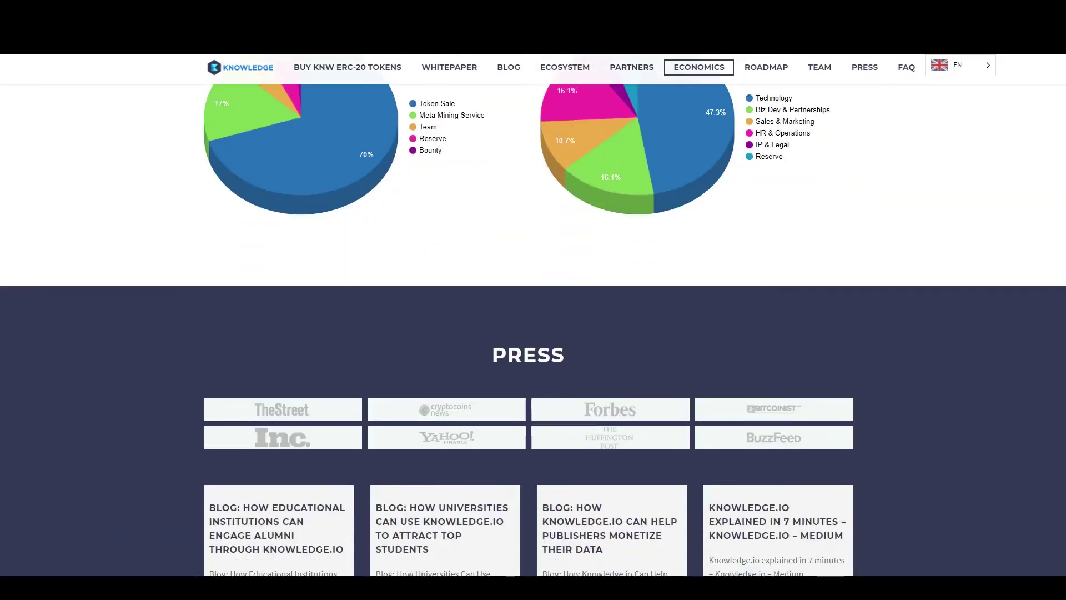
{"action": "scroll", "coordinate": [534, 333], "scroll_direction": "down", "scroll_amount": 2}
{"action": "scroll", "coordinate": [533, 333], "scroll_direction": "down", "scroll_amount": 2}
{"action": "scroll", "coordinate": [533, 333], "scroll_direction": "down", "scroll_amount": 2}
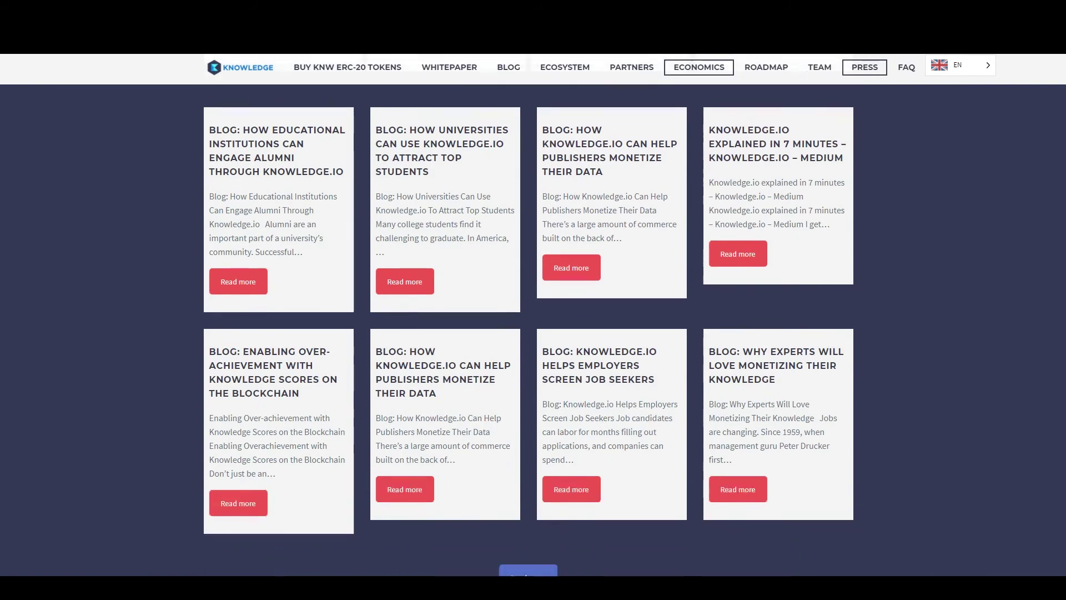
{"action": "scroll", "coordinate": [533, 333], "scroll_direction": "down", "scroll_amount": 2}
{"action": "scroll", "coordinate": [534, 334], "scroll_direction": "down", "scroll_amount": 2}
{"action": "scroll", "coordinate": [533, 333], "scroll_direction": "down", "scroll_amount": 2}
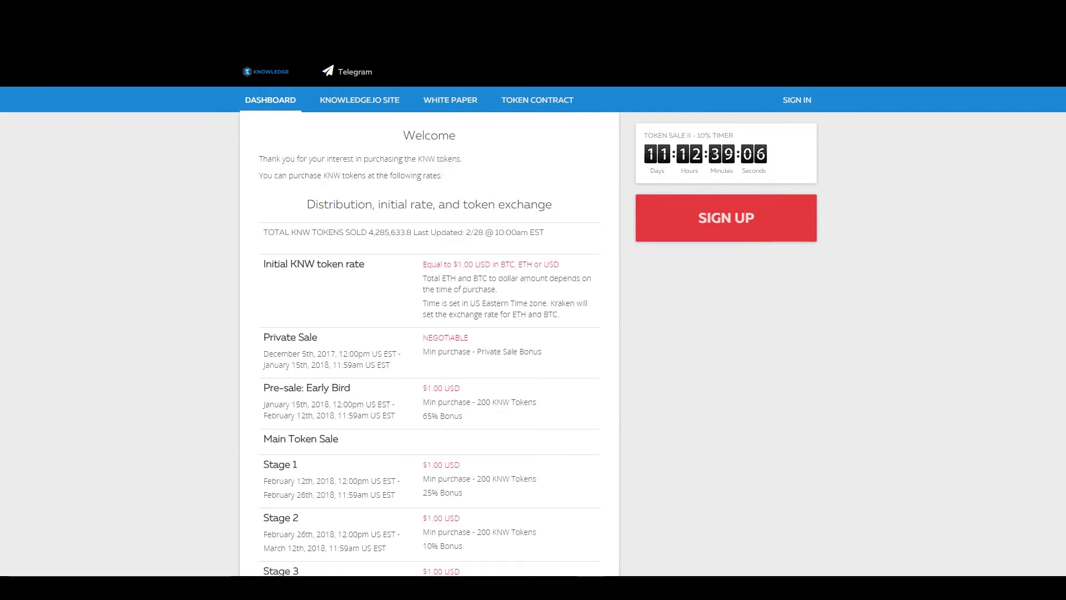
{"action": "scroll", "coordinate": [533, 333], "scroll_direction": "down", "scroll_amount": 1}
{"action": "scroll", "coordinate": [534, 334], "scroll_direction": "down", "scroll_amount": 1}
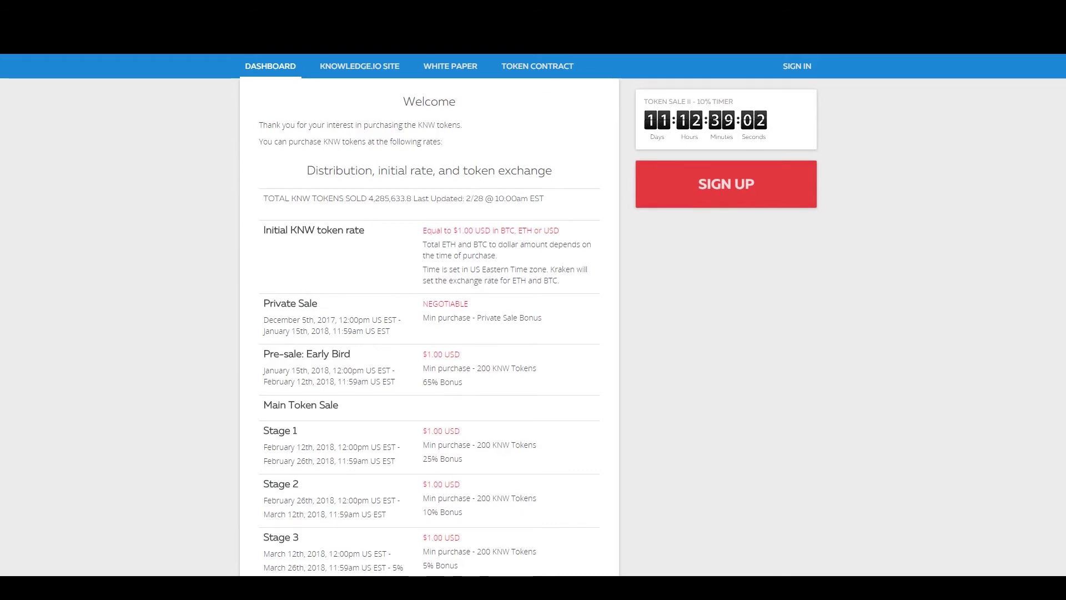
{"action": "scroll", "coordinate": [533, 333], "scroll_direction": "down", "scroll_amount": 2}
{"action": "scroll", "coordinate": [533, 333], "scroll_direction": "down", "scroll_amount": 2}
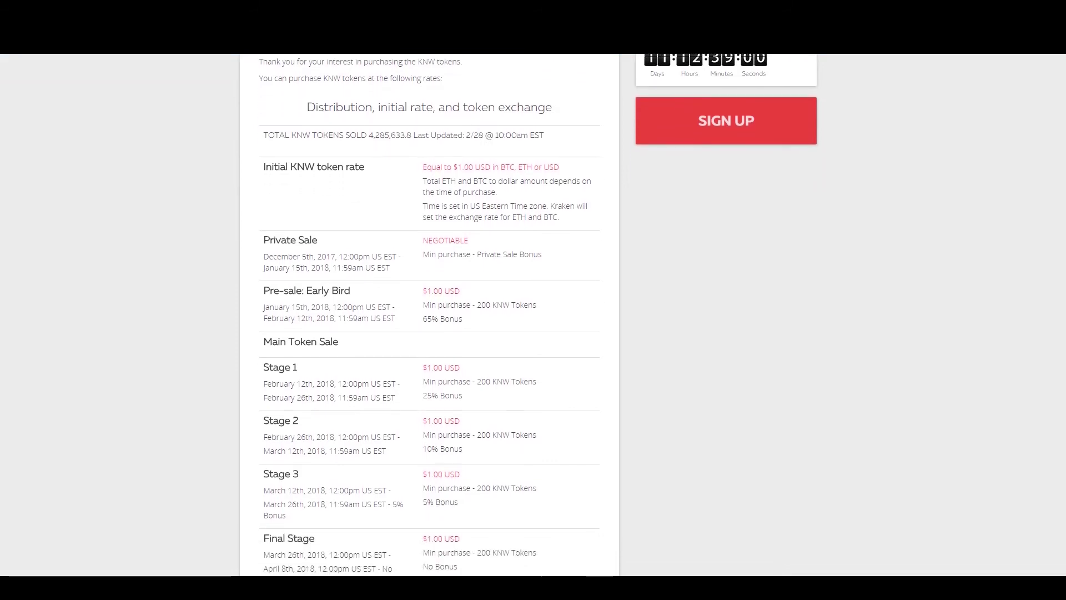
{"action": "scroll", "coordinate": [533, 333], "scroll_direction": "down", "scroll_amount": 3}
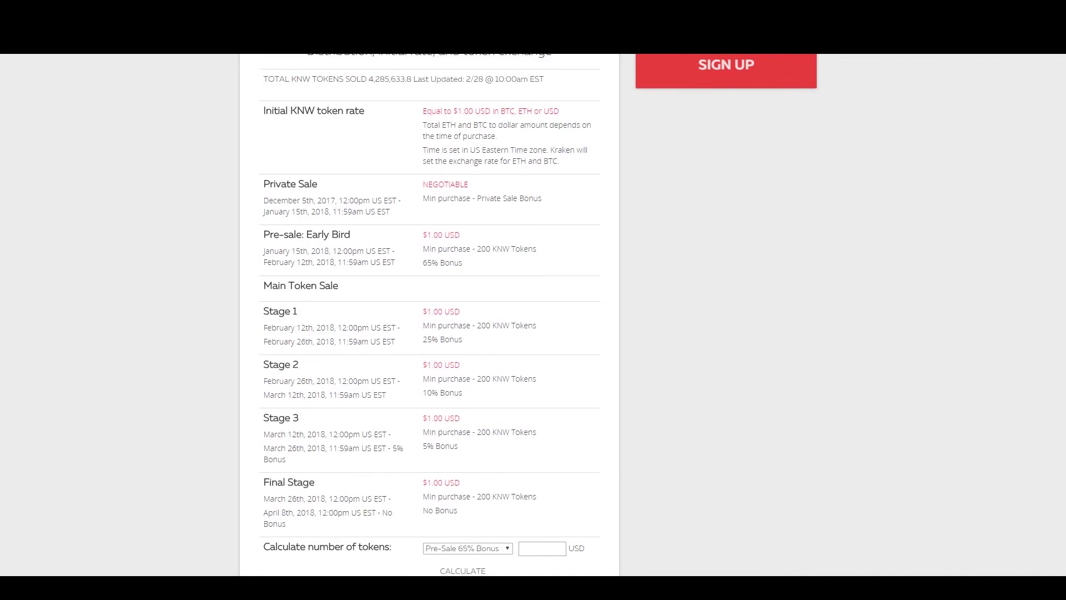
{"action": "scroll", "coordinate": [533, 333], "scroll_direction": "down", "scroll_amount": 2}
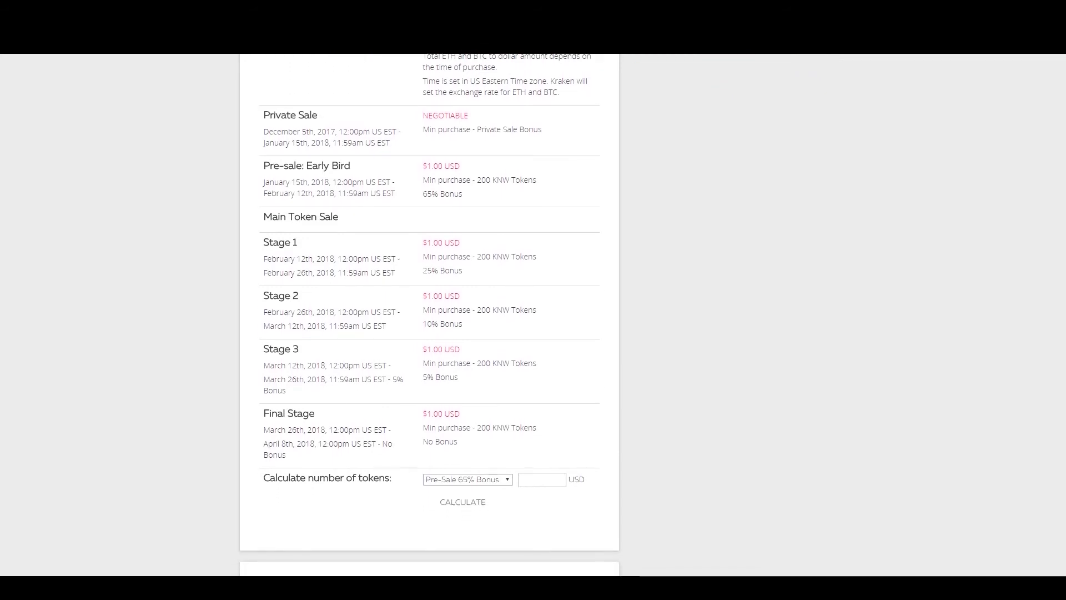
{"action": "scroll", "coordinate": [533, 333], "scroll_direction": "down", "scroll_amount": 2}
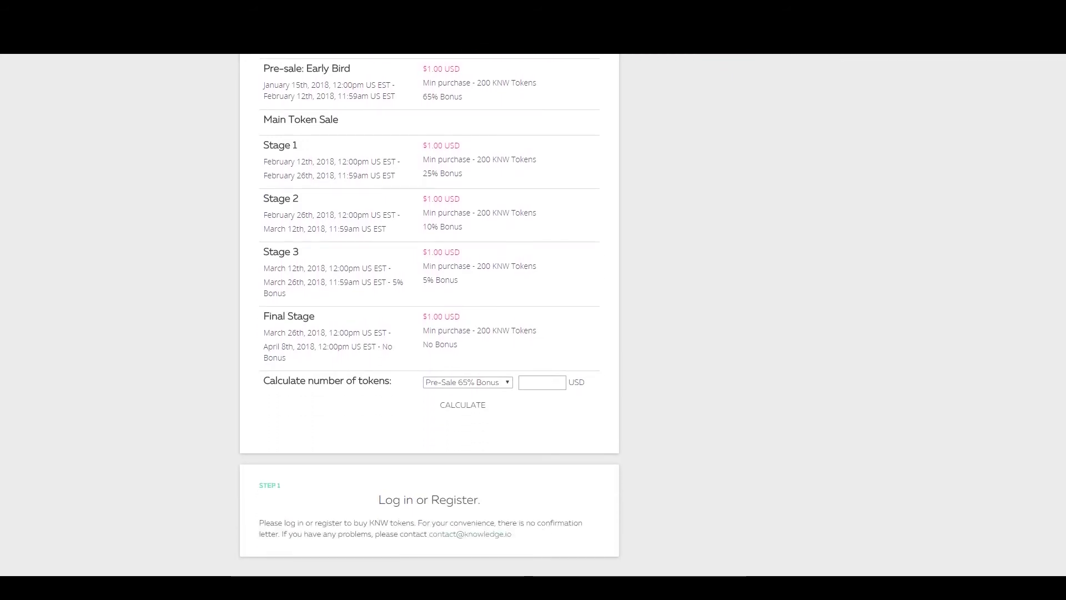
{"action": "scroll", "coordinate": [533, 333], "scroll_direction": "up", "scroll_amount": 3}
{"action": "scroll", "coordinate": [533, 333], "scroll_direction": "up", "scroll_amount": 3}
{"action": "scroll", "coordinate": [534, 333], "scroll_direction": "up", "scroll_amount": 2}
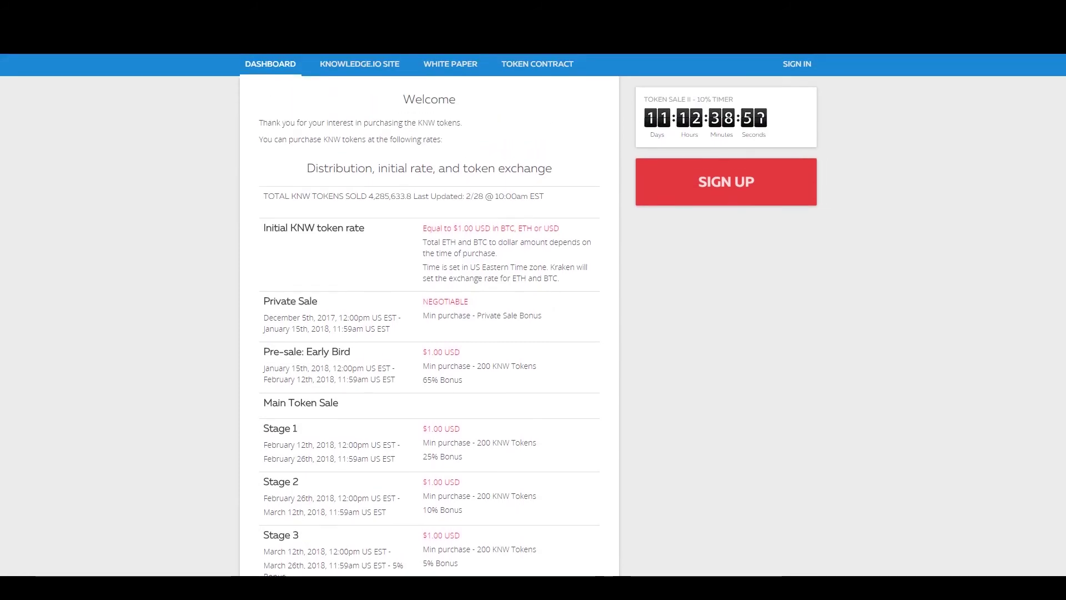